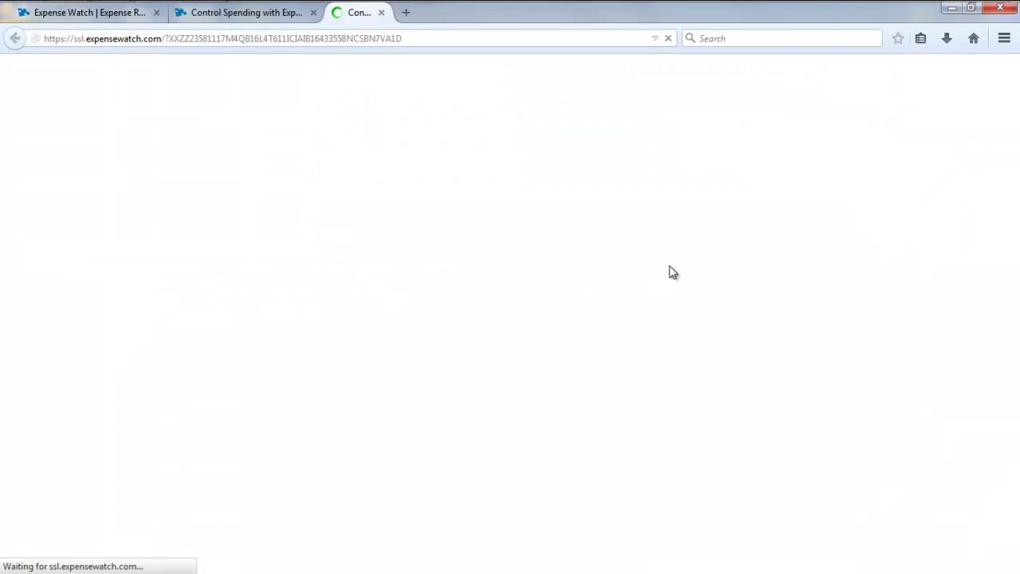
# Log in to the ExpenseWatch account.
pyautogui.click(713, 257)
pyautogui.click(713, 269)
pyautogui.click(695, 323)
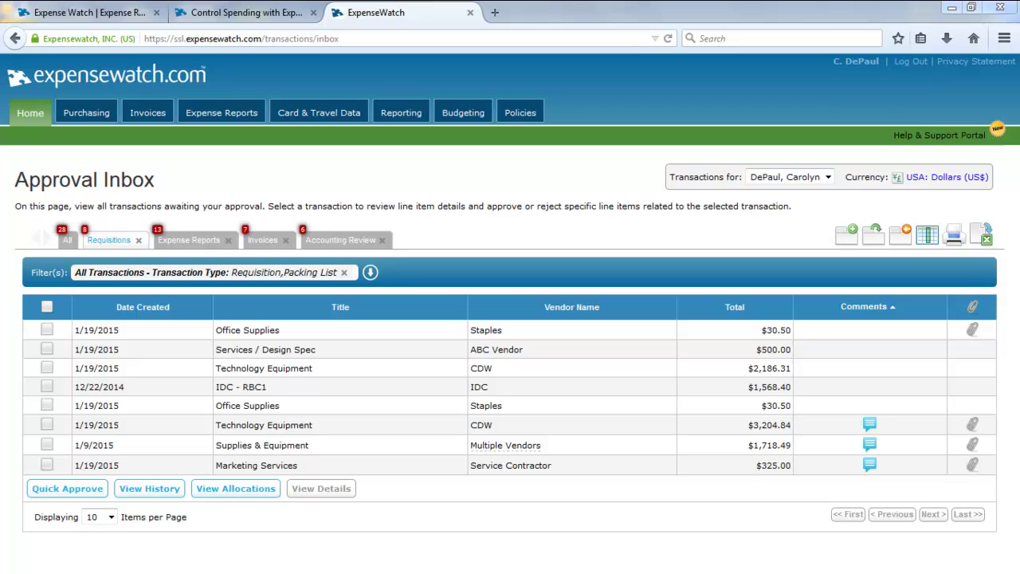
# Add the Submitter column to the requisitions list in the Approval Inbox.
pyautogui.click(926, 235)
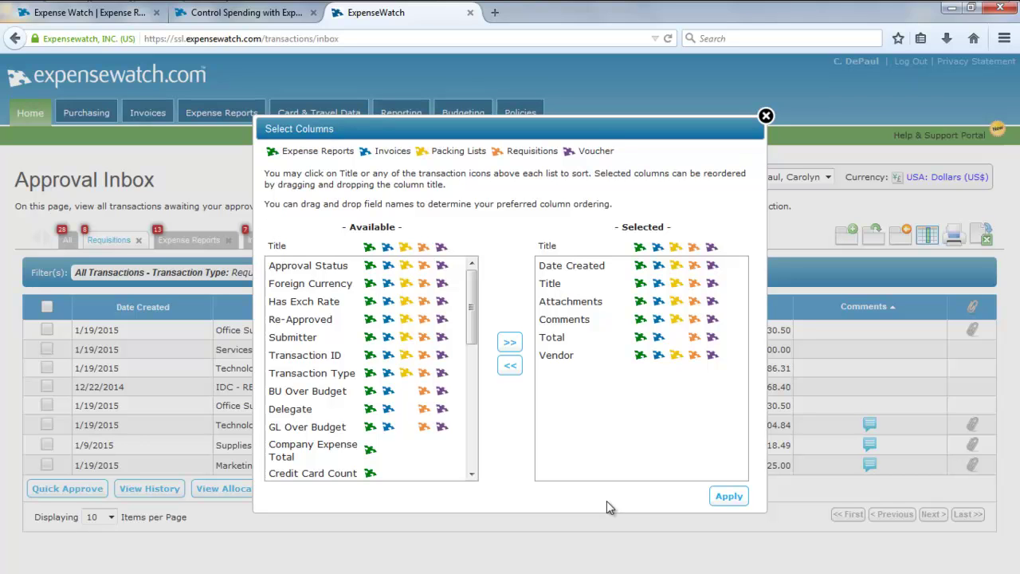
pyautogui.click(312, 335)
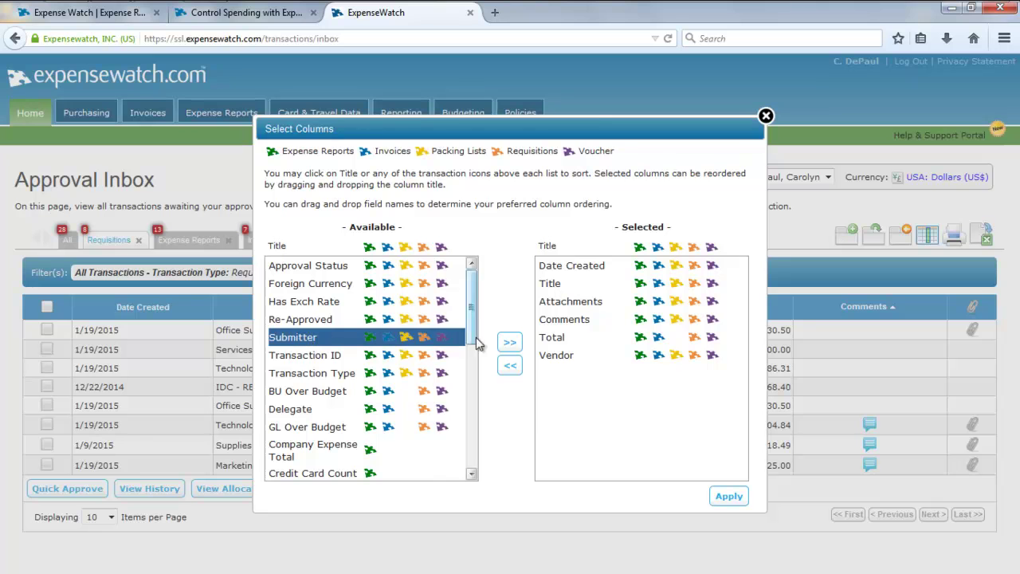
pyautogui.click(510, 342)
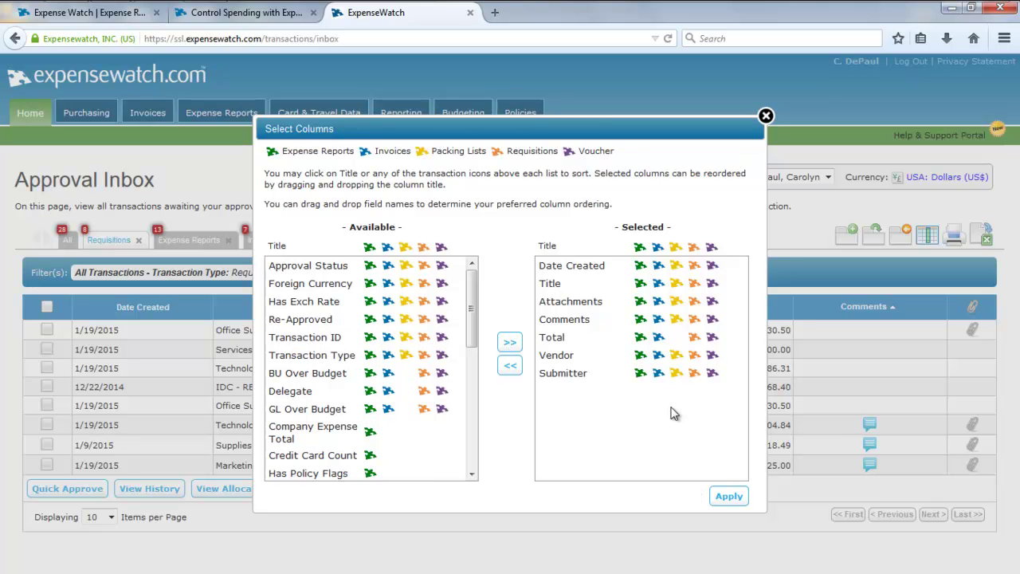
pyautogui.click(728, 497)
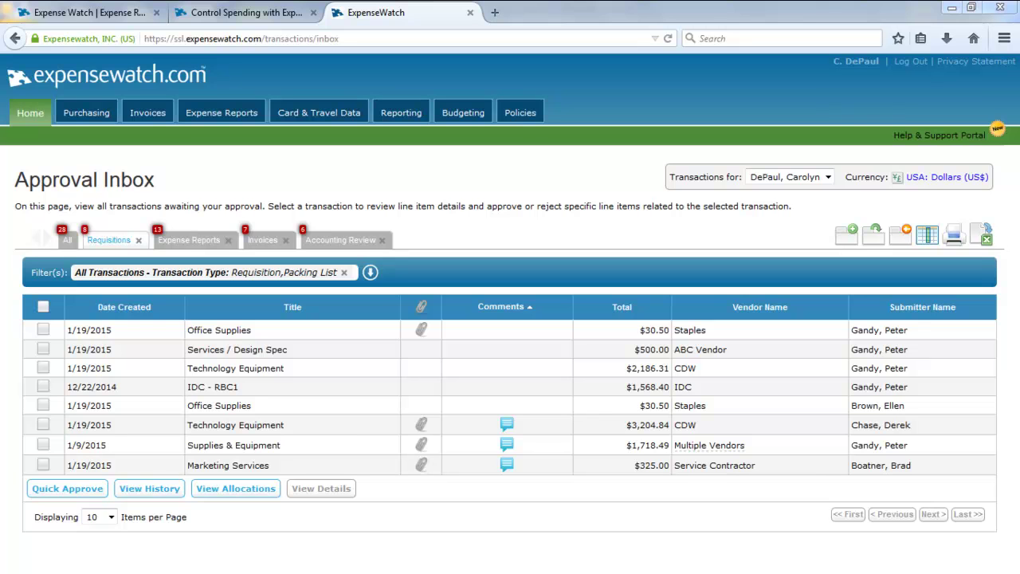
# Move the Submitter Name column directly after Title and sort the requisitions by submitter and finally by Date Created, newest first.
pyautogui.moveTo(932, 315); pyautogui.dragTo(434, 311)
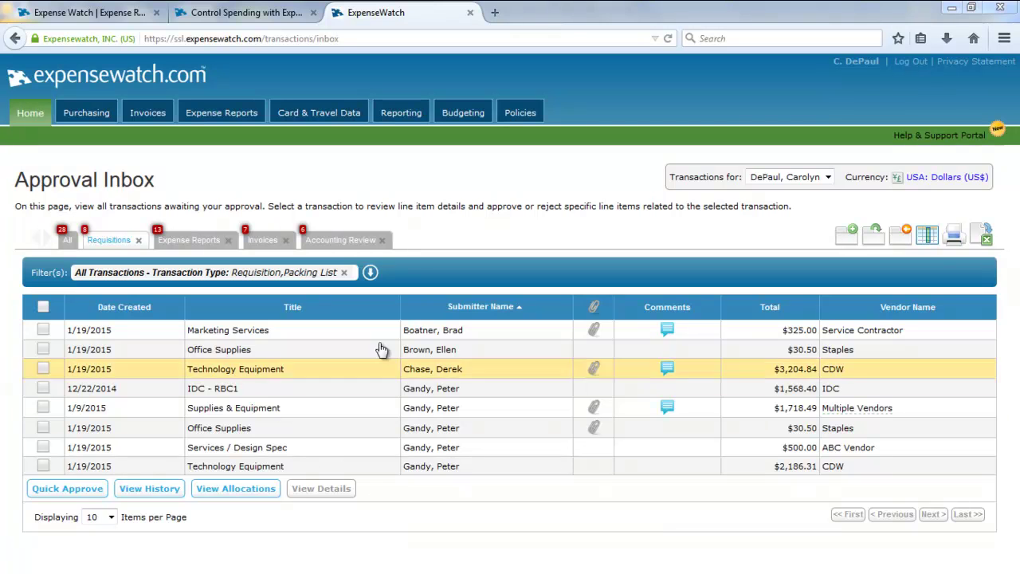
pyautogui.click(489, 306)
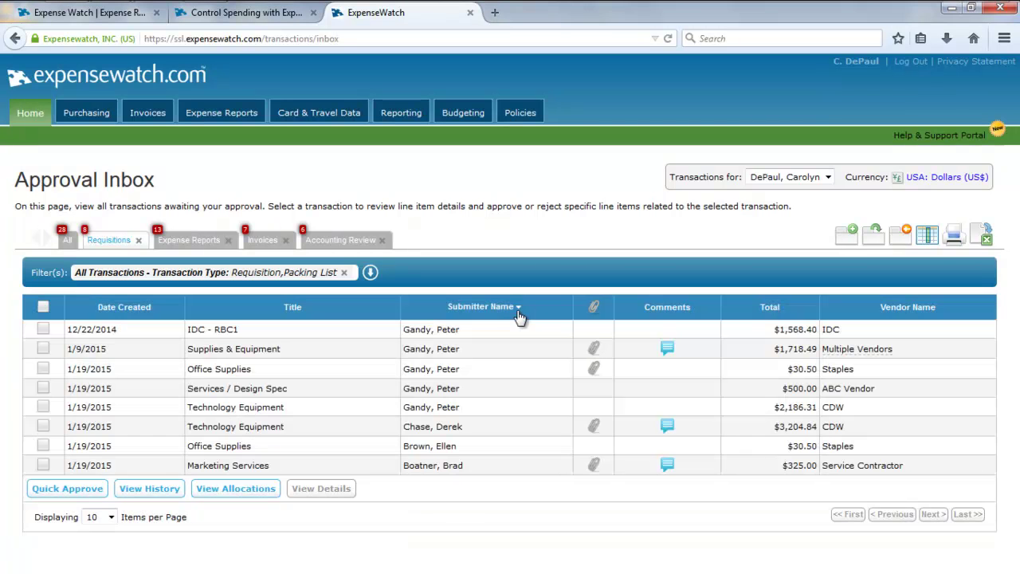
pyautogui.click(128, 307)
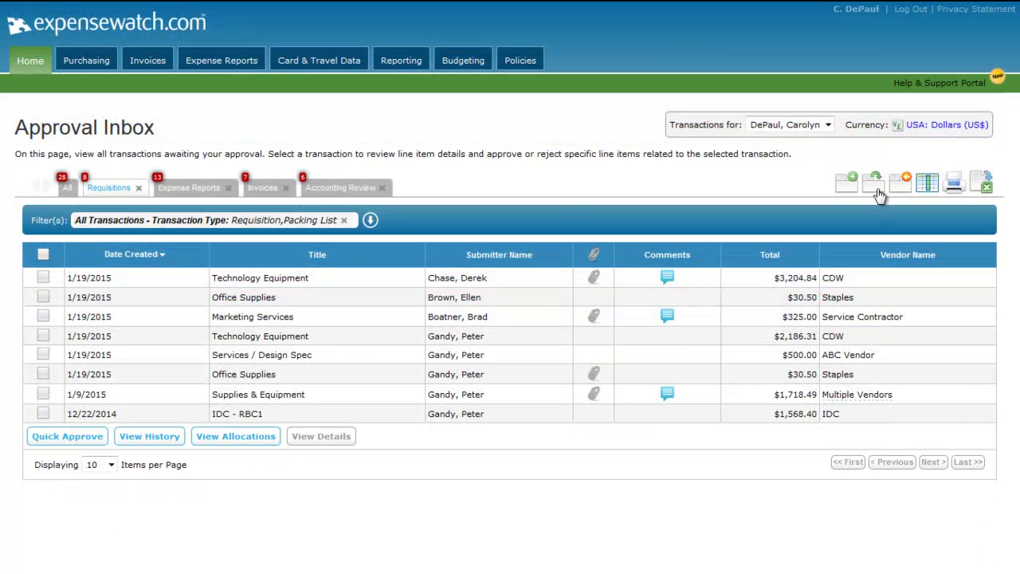
# Save the requisitions view as a new Marketing Department tab and filter it by Business Unit USA - Marketing.
pyautogui.click(876, 191)
pyautogui.write('Marke')
pyautogui.click(245, 250)
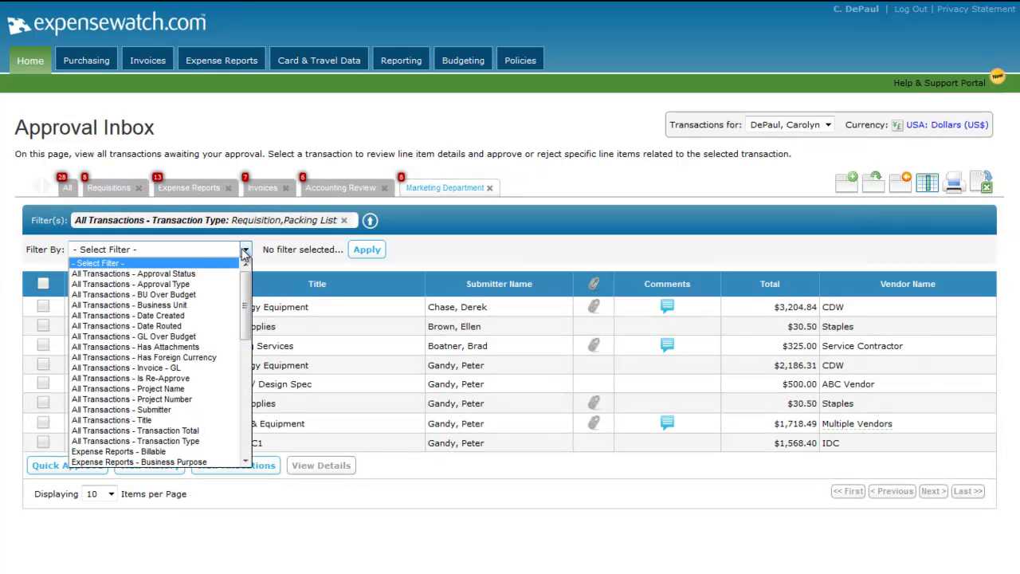
pyautogui.click(191, 304)
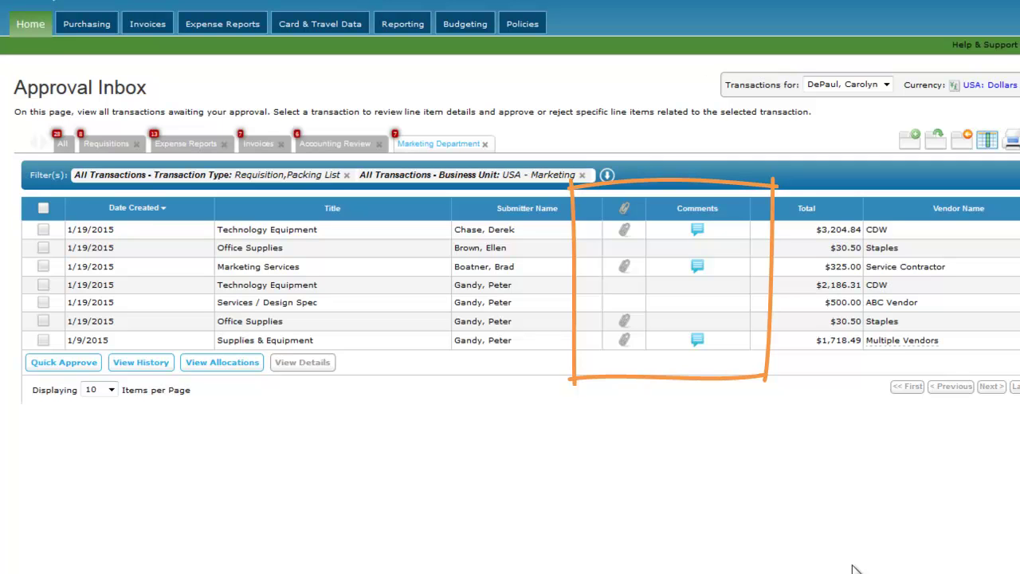
# Open the Supplies & Equipment requisition and expand its header information.
pyautogui.click(102, 343)
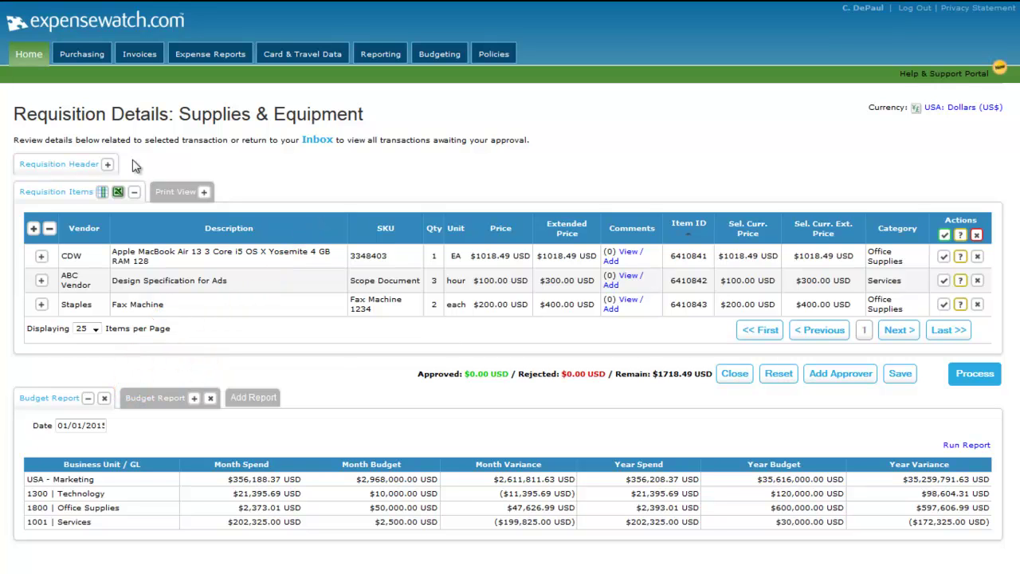
pyautogui.click(107, 164)
# Move the Vendor column directly after Description and sort the requisition items by Extended Price, lowest first.
pyautogui.moveTo(80, 228); pyautogui.dragTo(323, 231)
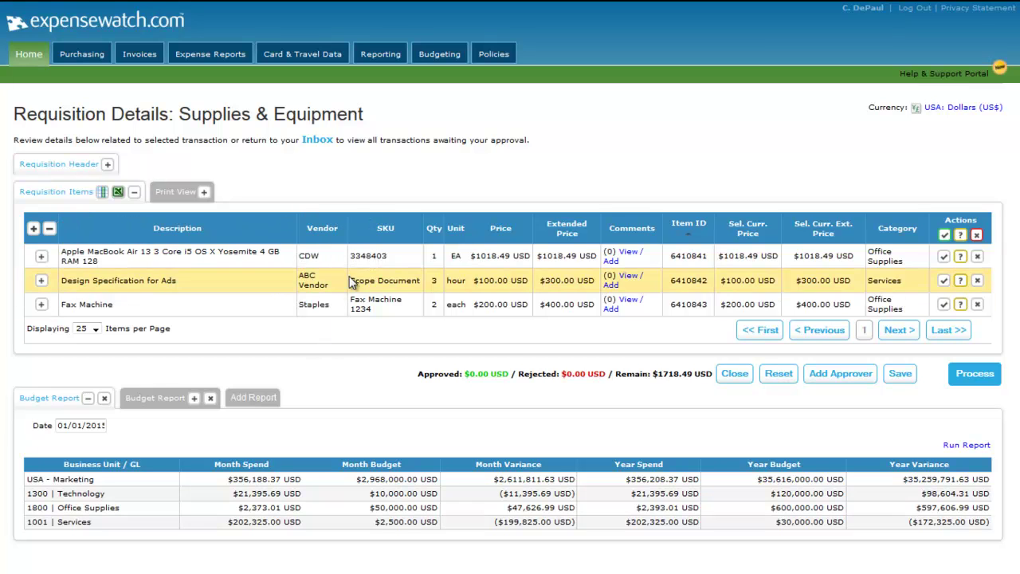
pyautogui.click(577, 236)
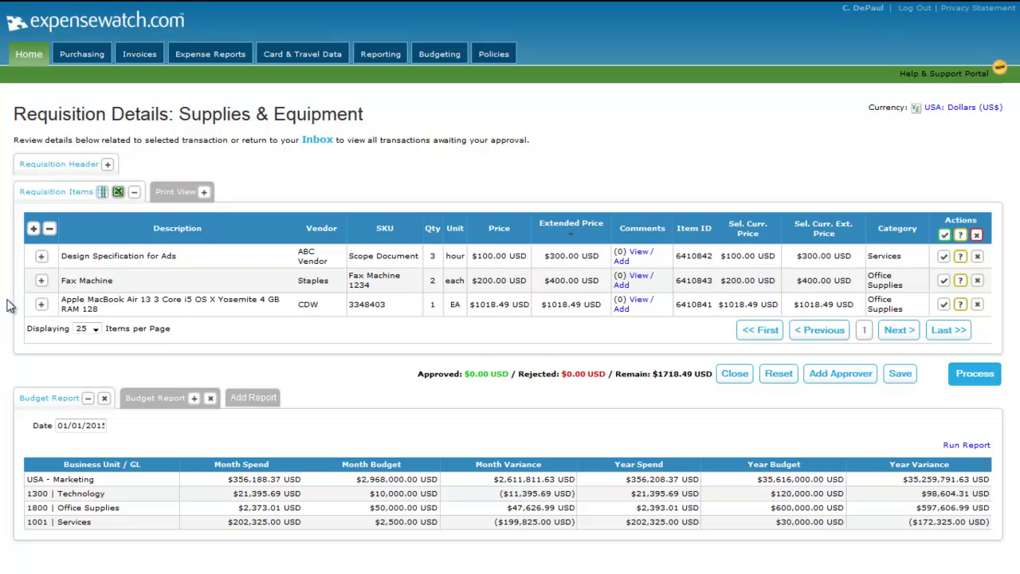
# Expand the Apple MacBook Air line item to examine its item and allocation details.
pyautogui.click(41, 305)
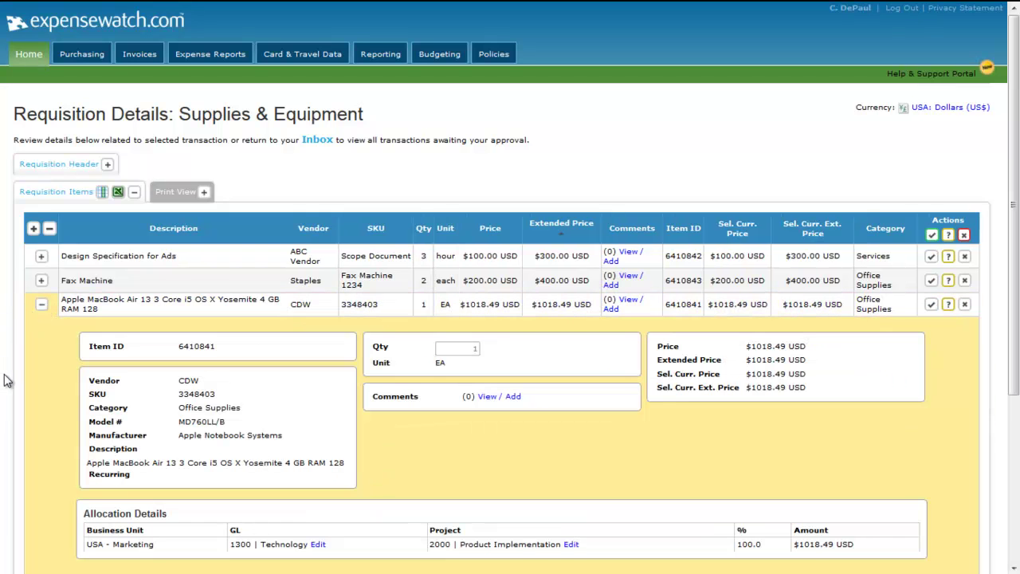
pyautogui.scroll(-3, 7, 375)
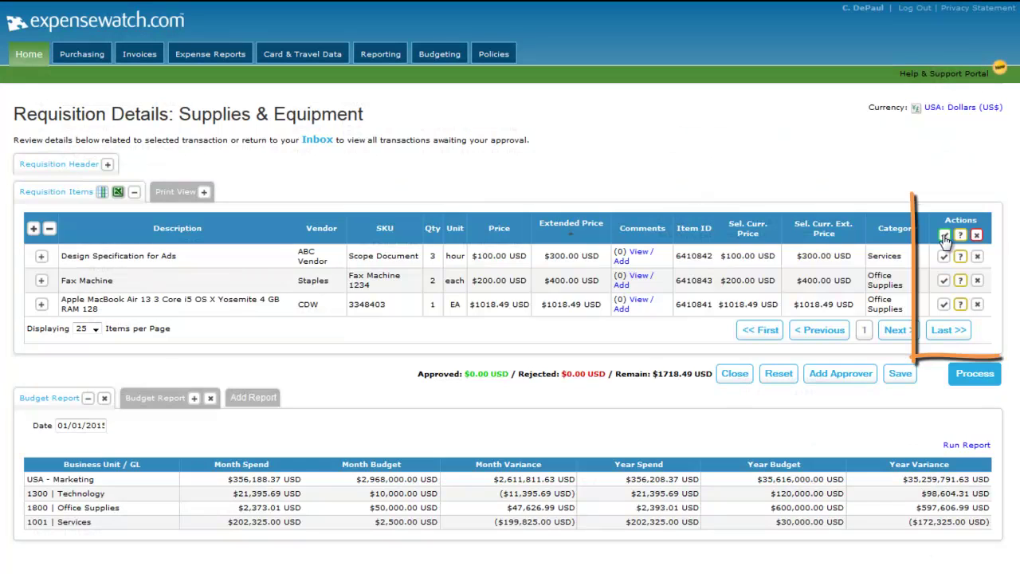
# Reject all line items of the requisition except Design Specification for Ads and Fax Machine, and approve those two.
pyautogui.click(944, 236)
pyautogui.click(978, 235)
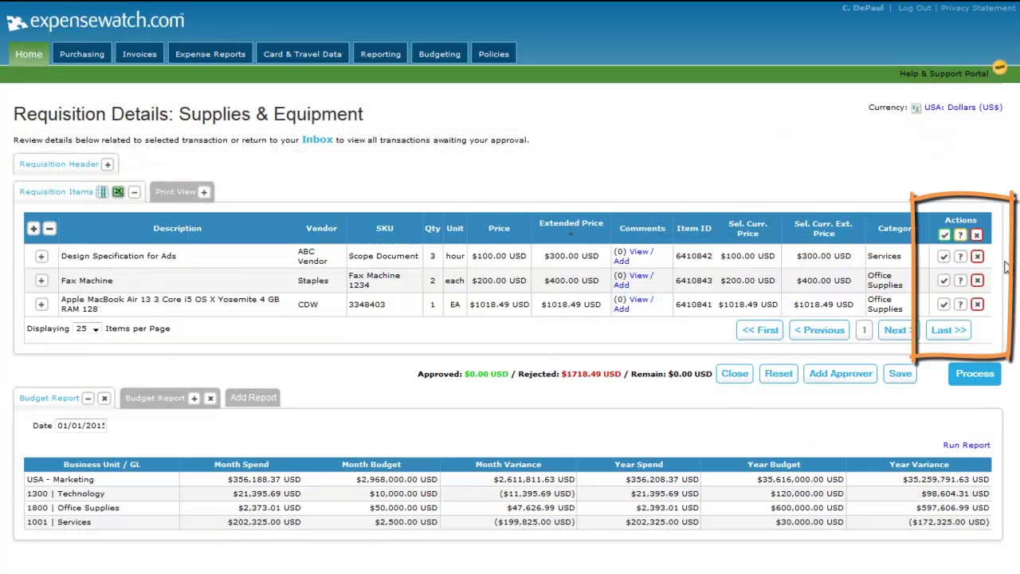
pyautogui.click(943, 256)
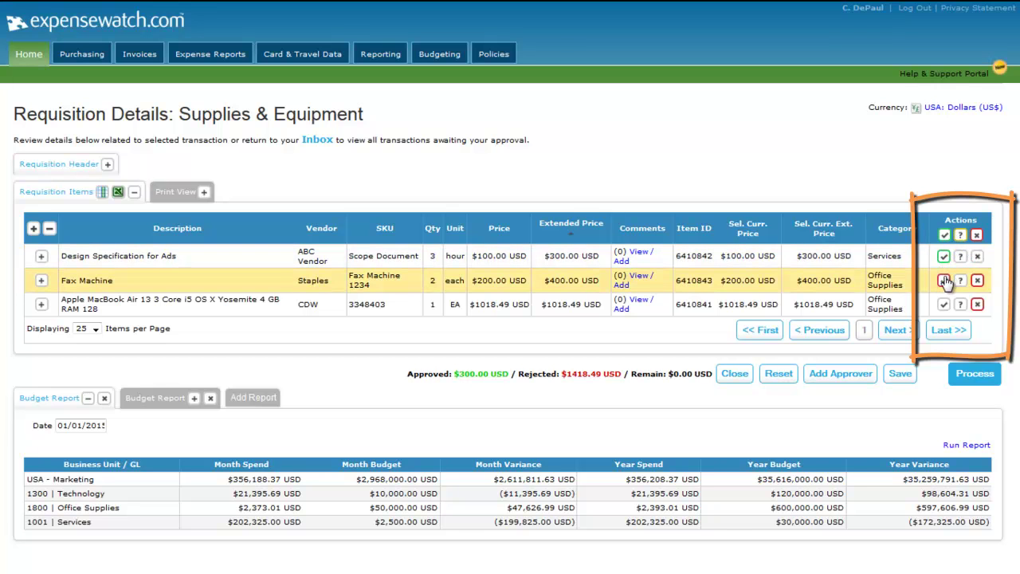
pyautogui.click(943, 280)
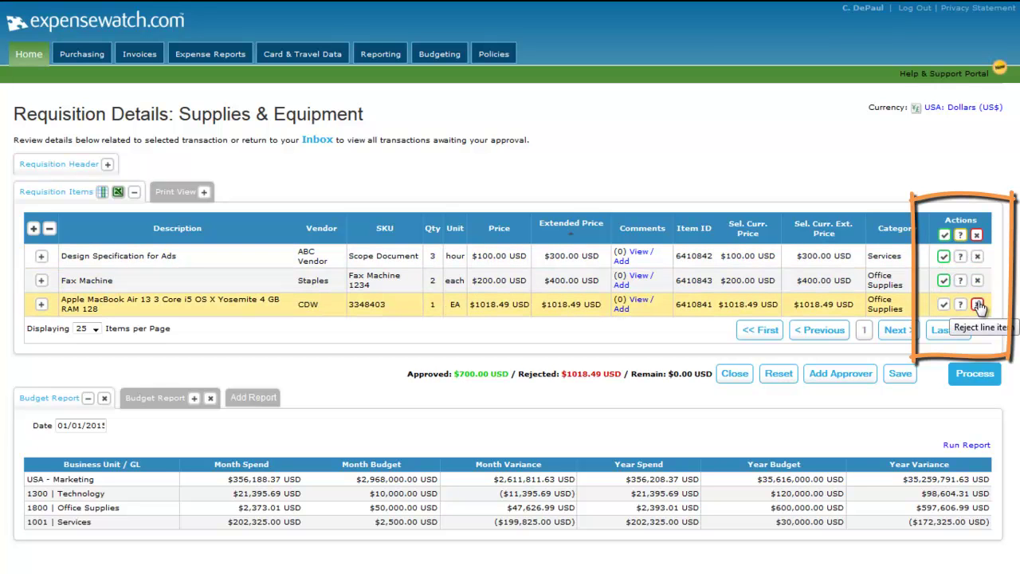
pyautogui.click(977, 305)
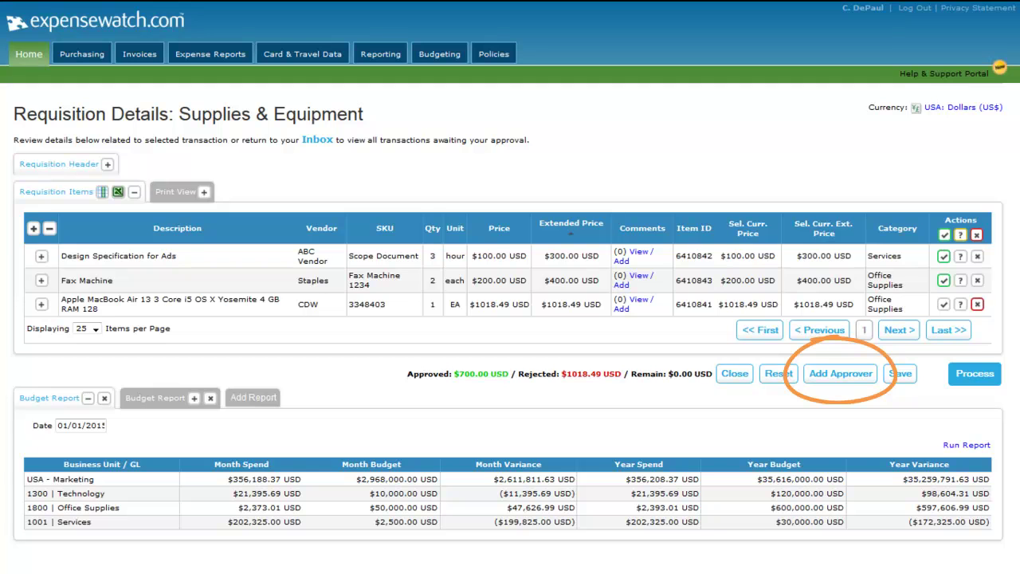
# Limit the requisition's print view to the Summarized Detail and Printable Attachments sections and review the resulting document.
pyautogui.click(179, 192)
pyautogui.click(73, 226)
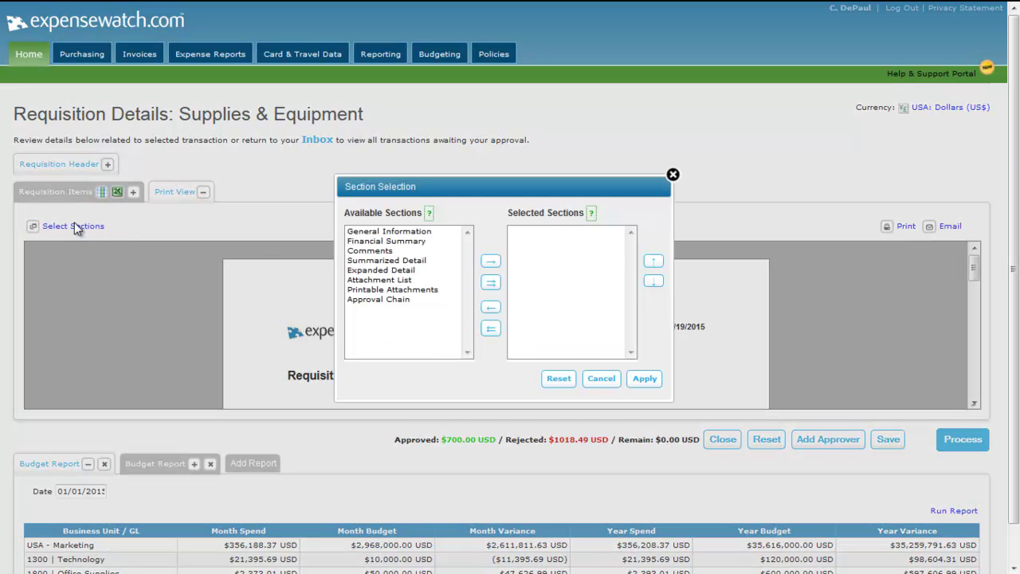
pyautogui.click(419, 259)
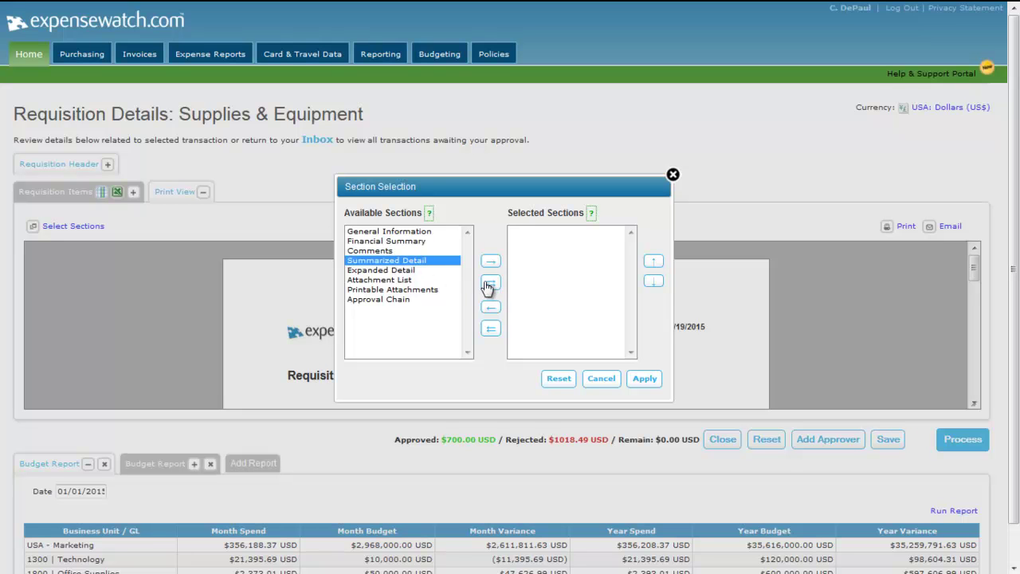
pyautogui.click(491, 284)
pyautogui.click(423, 280)
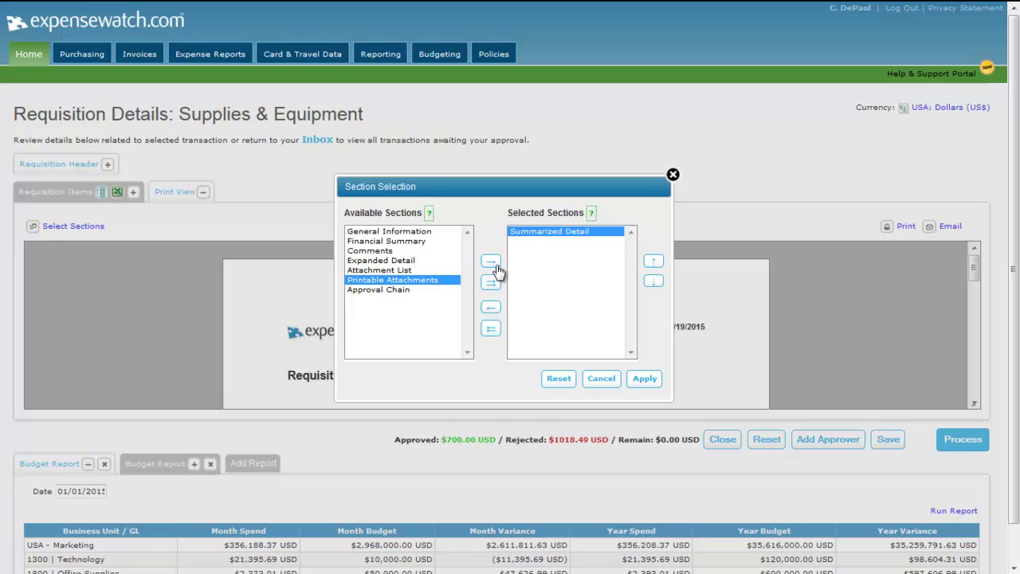
pyautogui.click(492, 266)
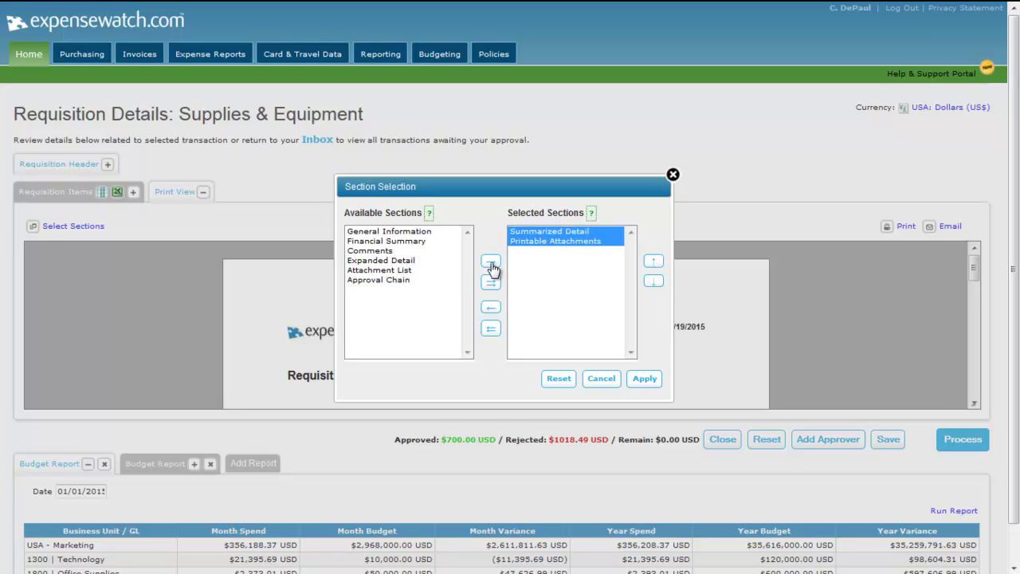
pyautogui.click(646, 379)
pyautogui.scroll(-2, 859, 367)
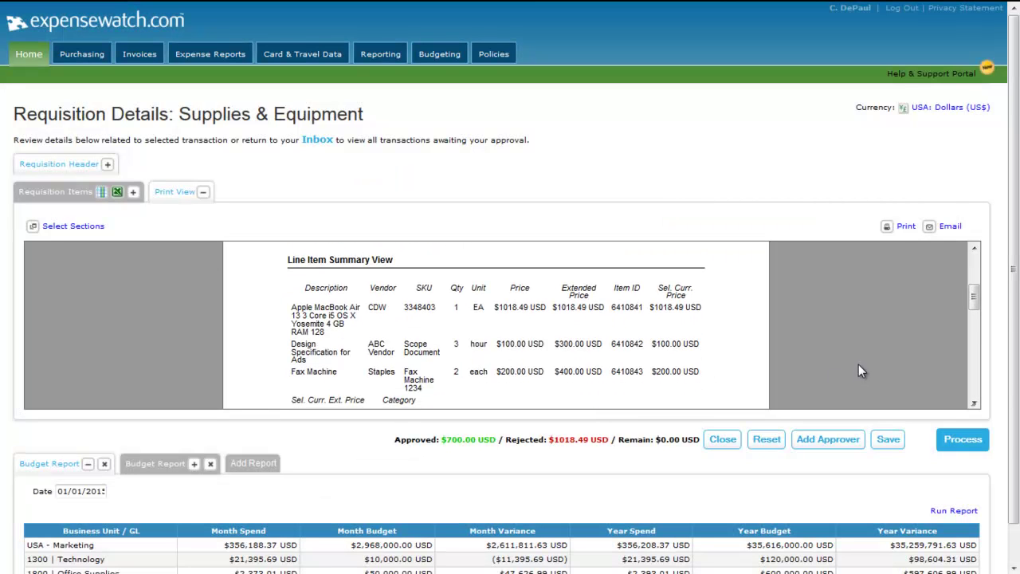
pyautogui.scroll(-3, 858, 364)
pyautogui.scroll(-1, 860, 365)
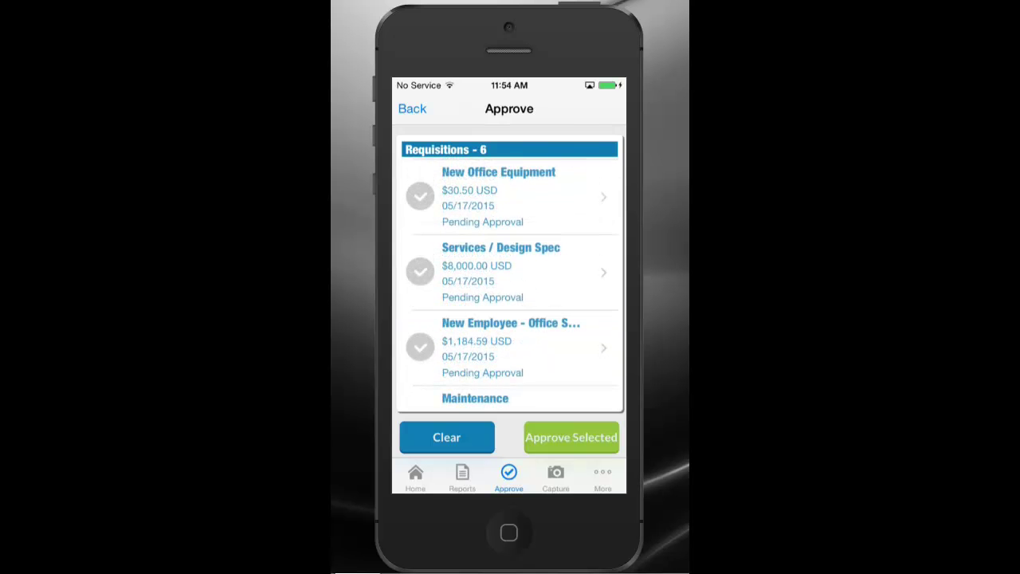
# Switch to the mobile approval app, select the New Employee requisition, and open the New Office Equipment requisition's line items.
pyautogui.click(420, 345)
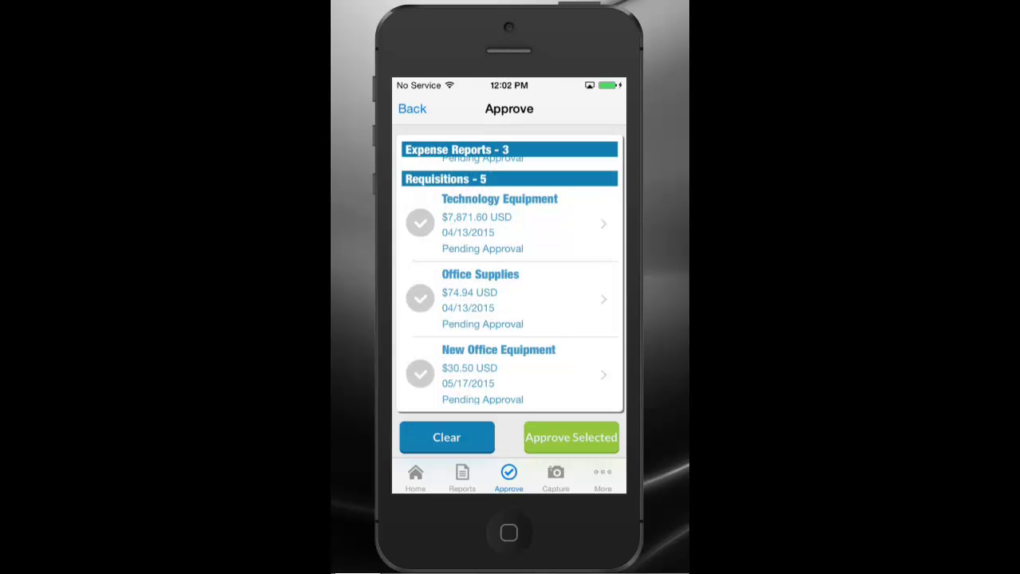
pyautogui.click(510, 223)
pyautogui.scroll(-10, 509, 299)
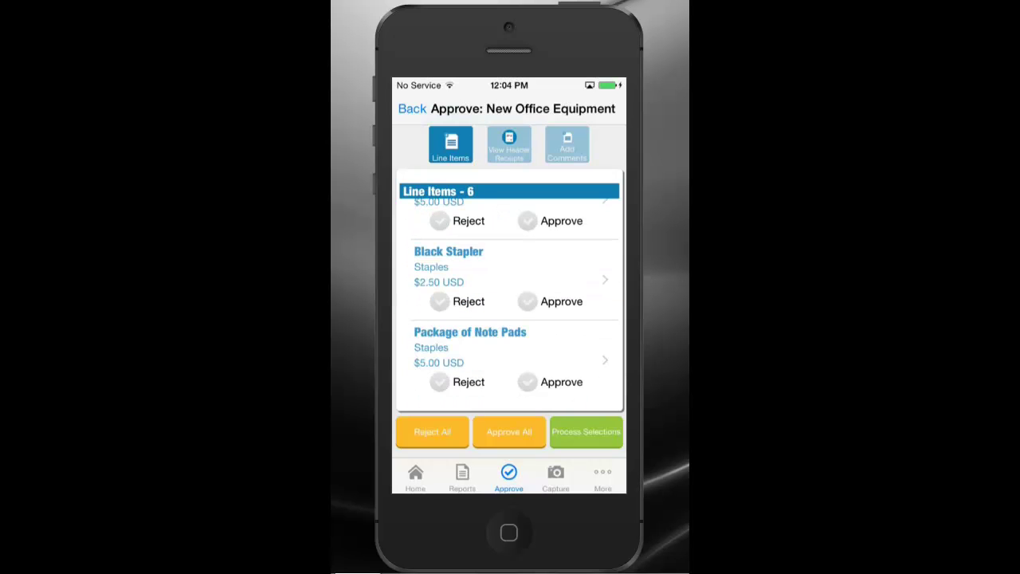
# Mark the last three line items individually, approving Black Stapler and the item above it, and switching Package of Note Pads from reject to approve.
pyautogui.click(527, 220)
pyautogui.click(527, 301)
pyautogui.click(439, 382)
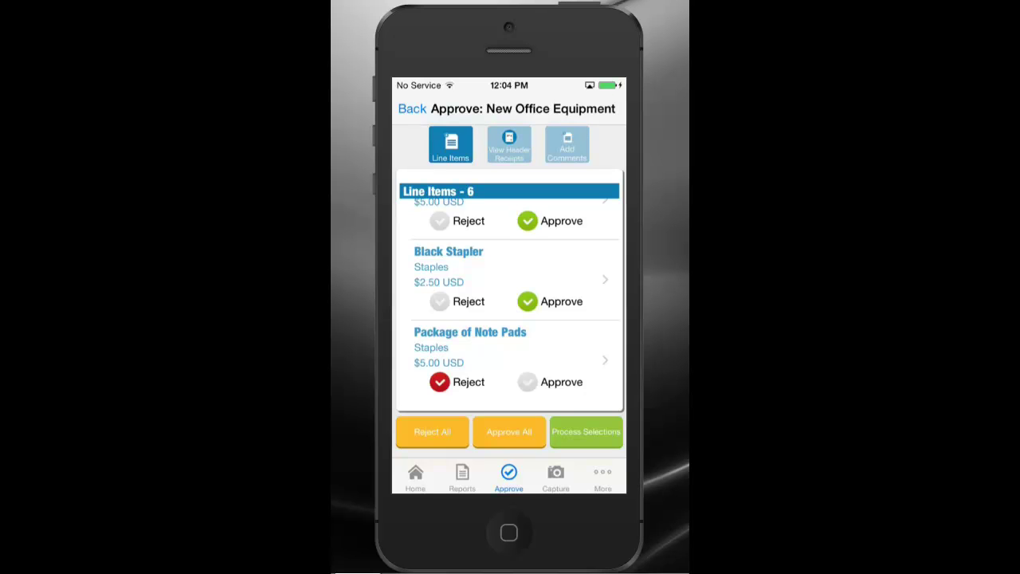
pyautogui.click(528, 381)
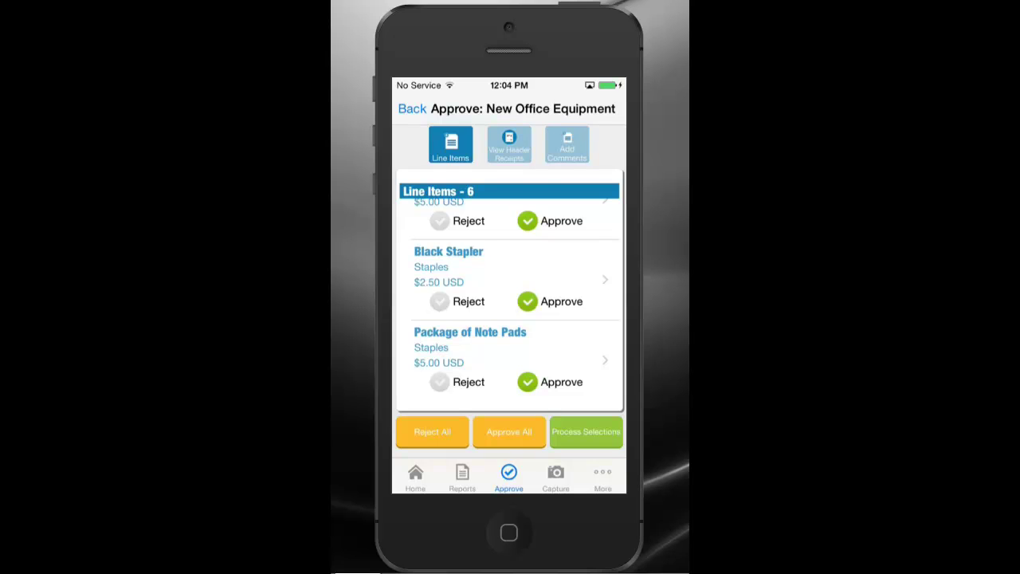
# Mark all New Office Equipment line items as rejected at once, and switch them all to approved.
pyautogui.click(432, 431)
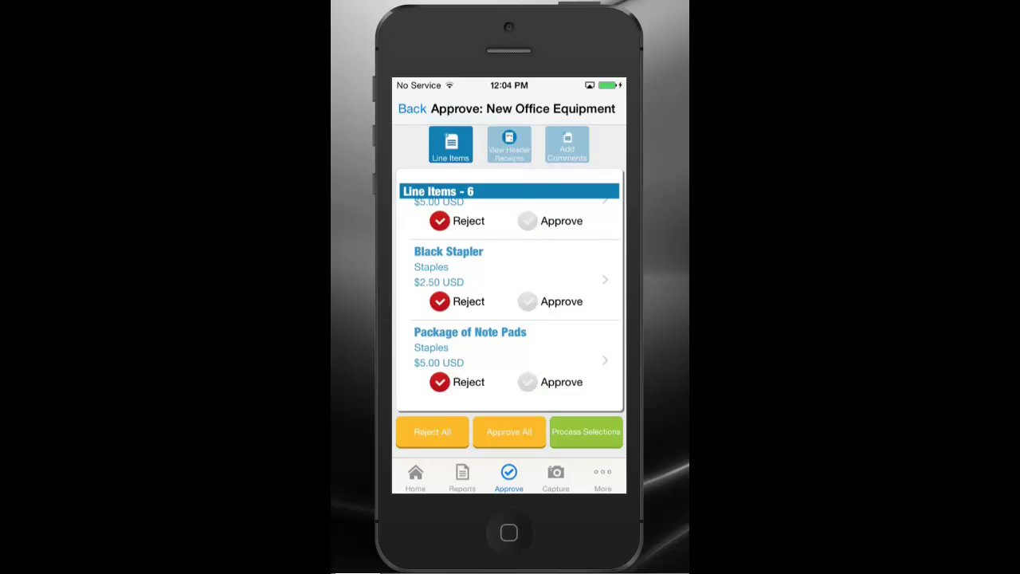
pyautogui.click(508, 431)
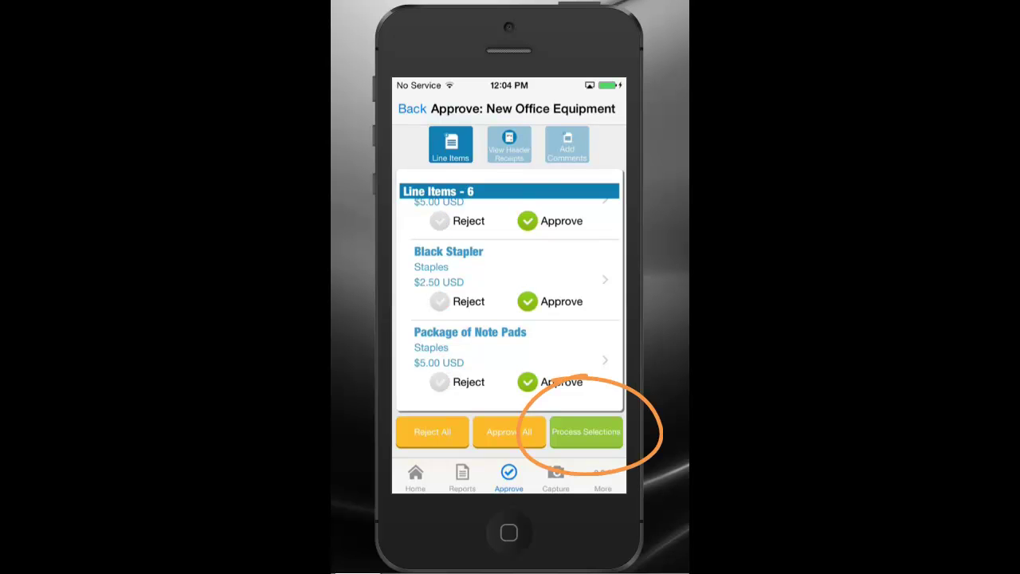